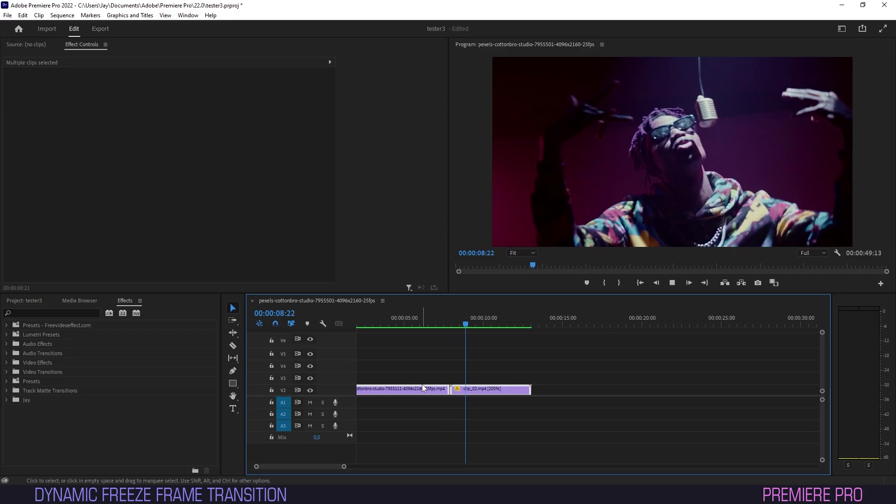
- Park the playhead at 00:00:07:23, add a cut there, and zoom into the timeline
left_click_drag(434, 320, 449, 323)
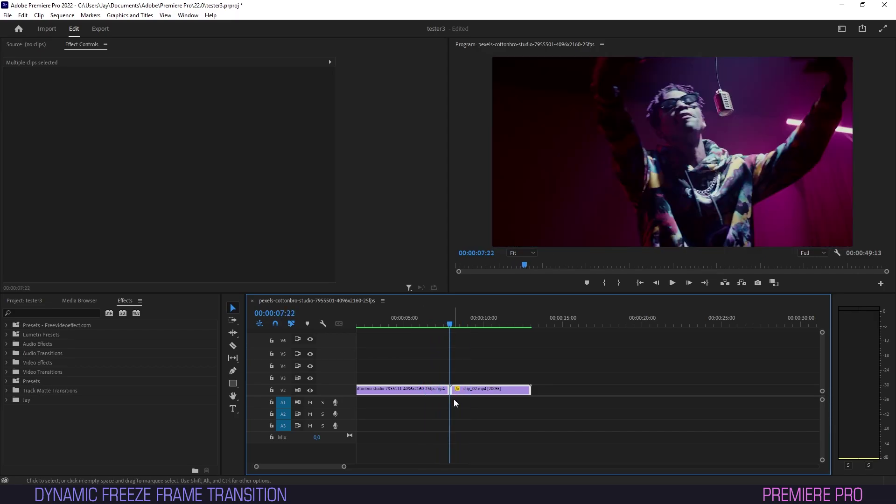
key("Right")
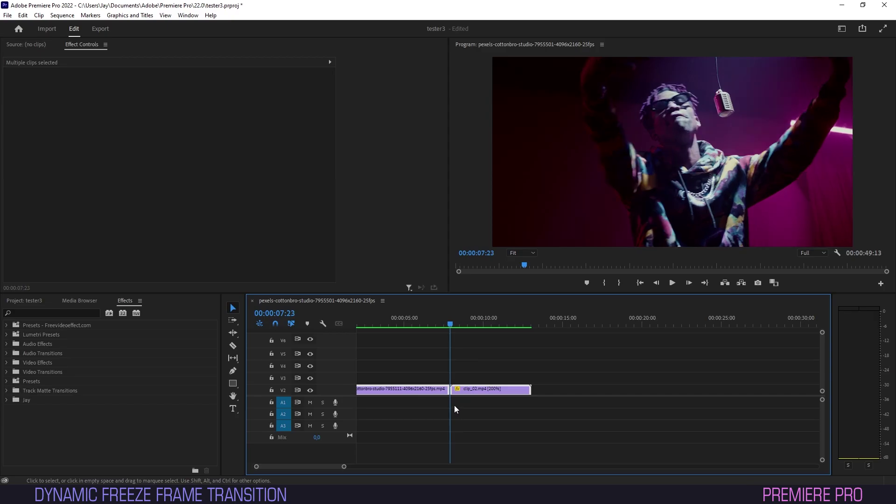
scroll(455, 373, "up", 2)
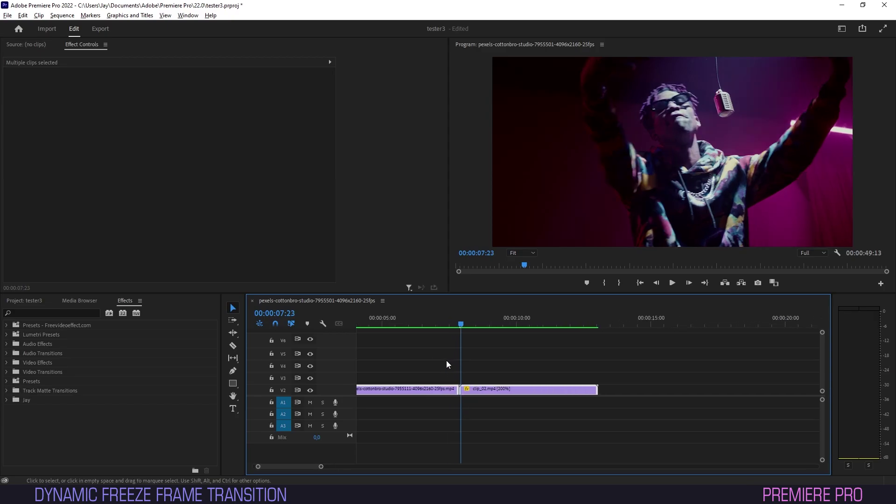
key("ctrl+k")
scroll(449, 360, "up", 4)
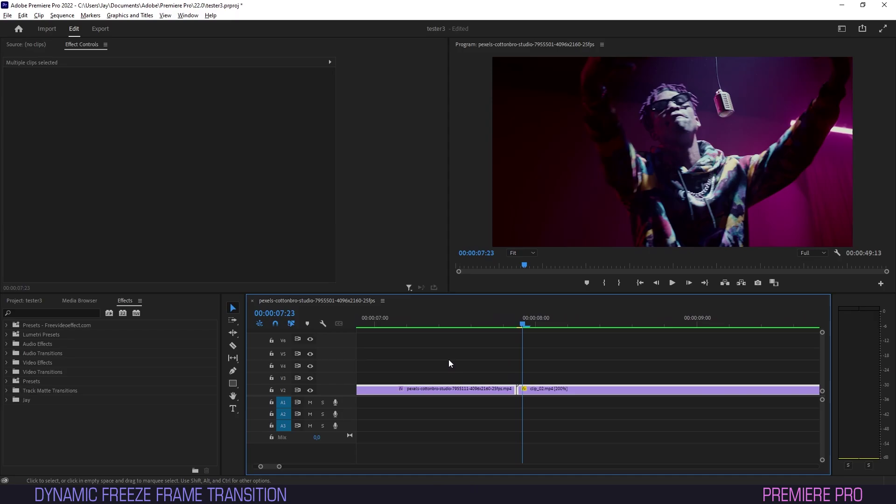
scroll(449, 359, "up", 2)
- Split clip_02 on V2 at 07:23 and copy the one-frame piece up onto V3
key("c")
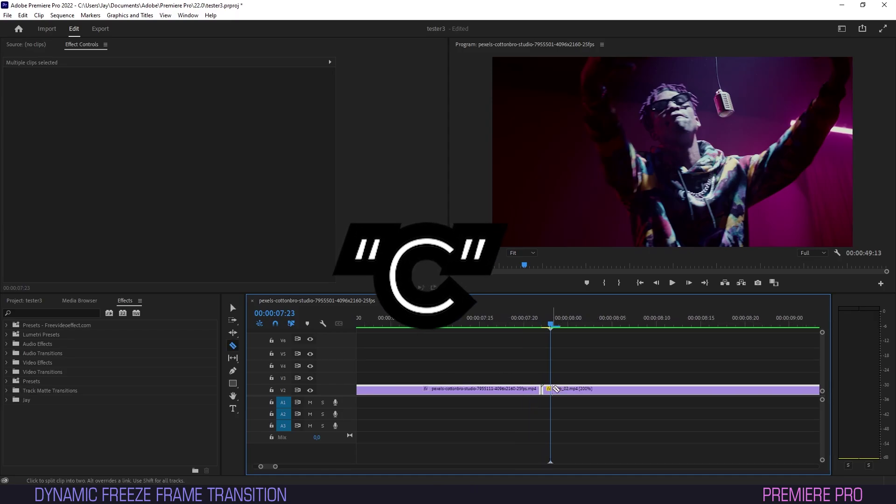
left_click(554, 389)
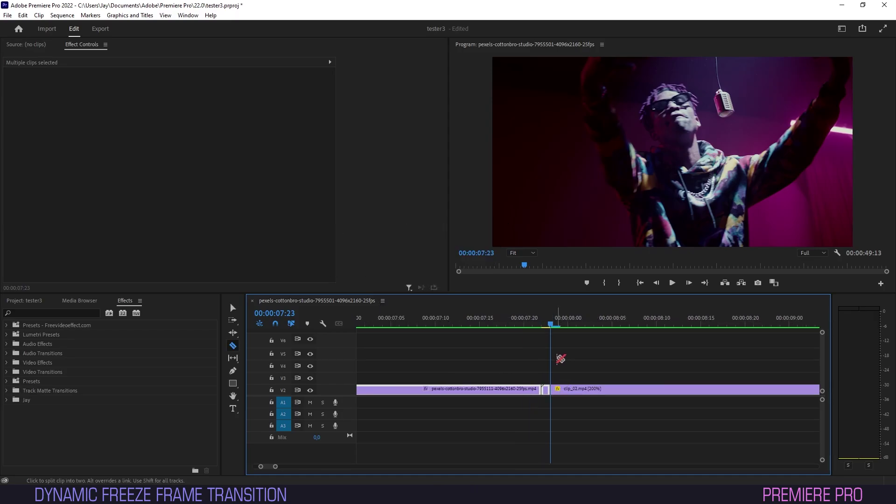
key("v")
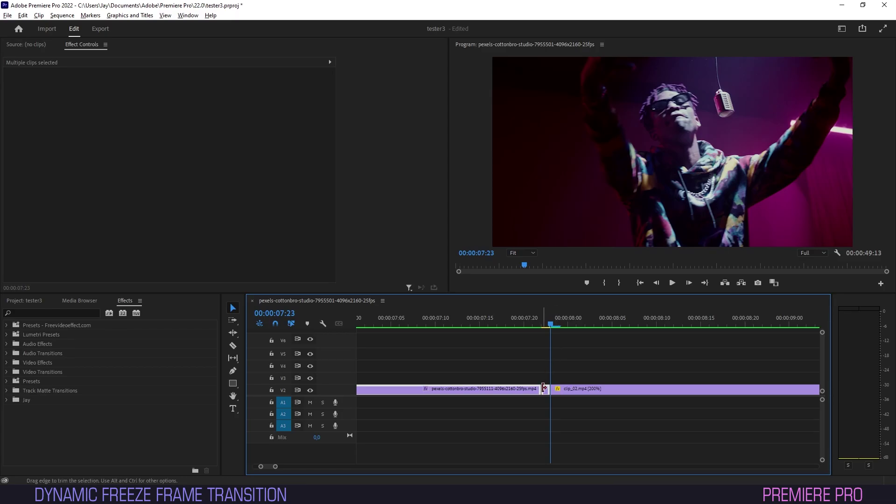
left_click_drag(544, 389, 545, 378)
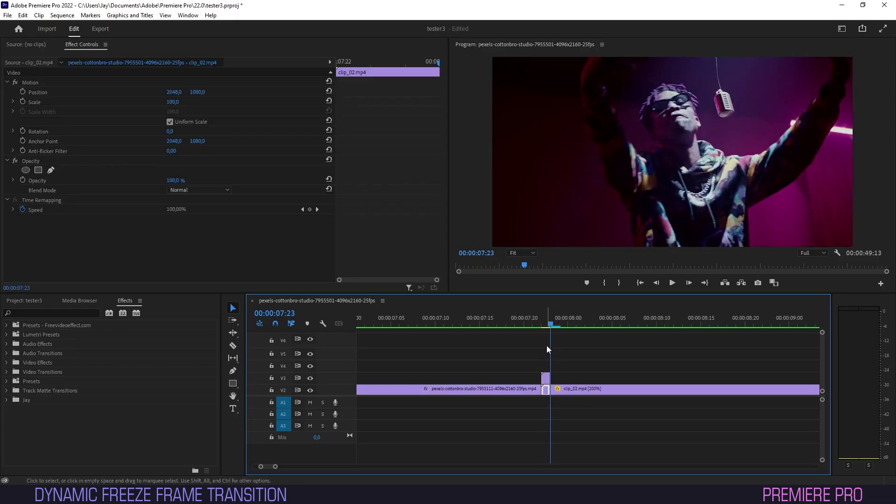
- Turn the V3 piece into a frame hold, lengthen it, and slide it about 9 frames earlier
left_click(547, 326)
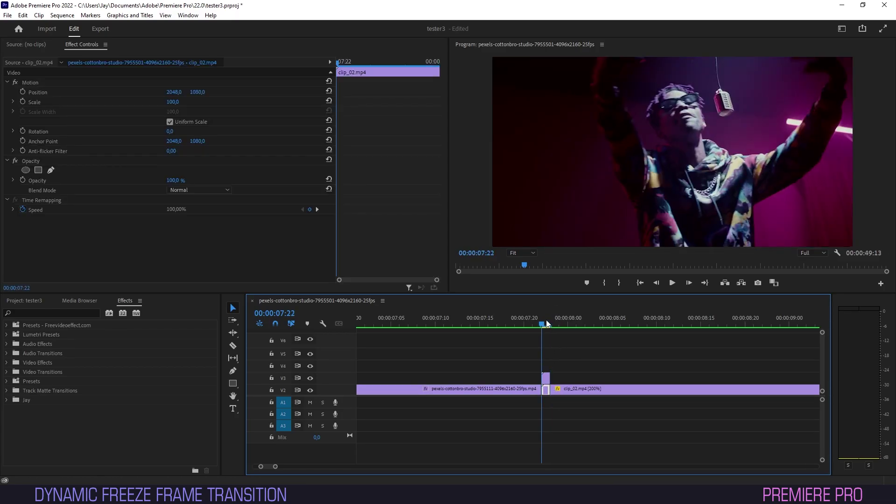
right_click(547, 379)
left_click(565, 336)
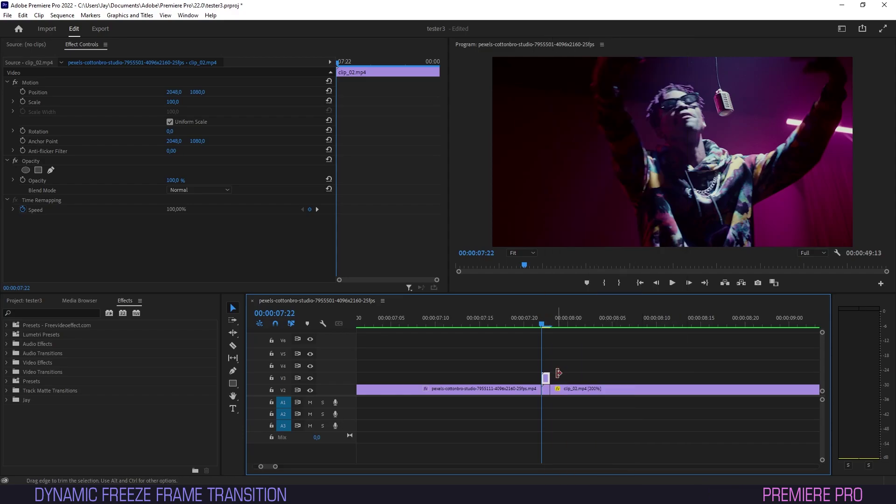
left_click_drag(556, 375, 629, 376)
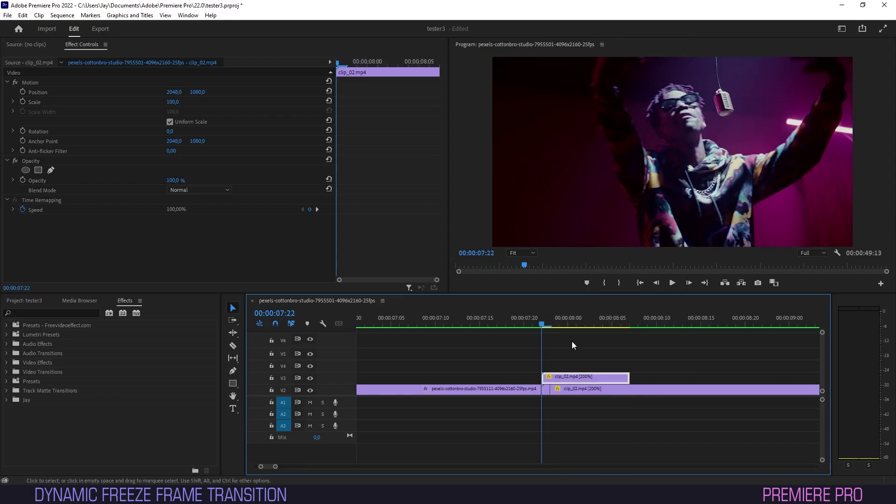
left_click_drag(548, 322, 578, 330)
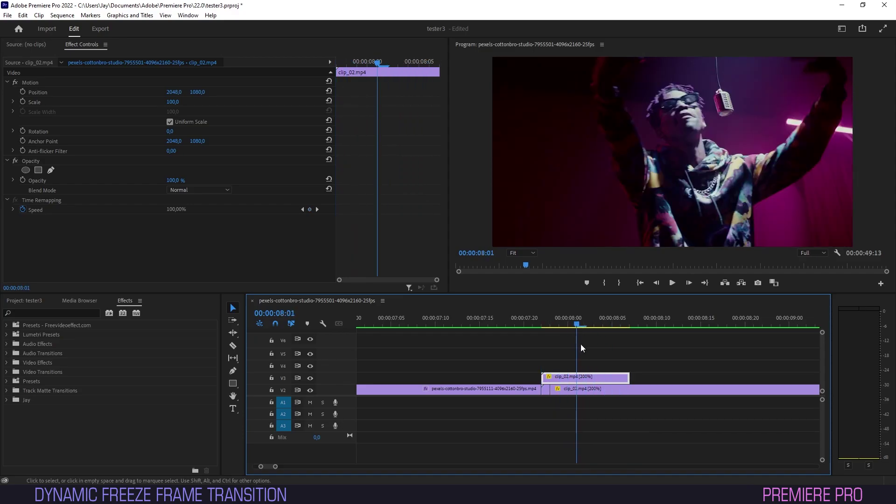
left_click_drag(587, 378, 482, 378)
- Preview the freeze section from about 07:08, then apply the Crop effect to the V3 frame hold
left_click(409, 326)
key("space")
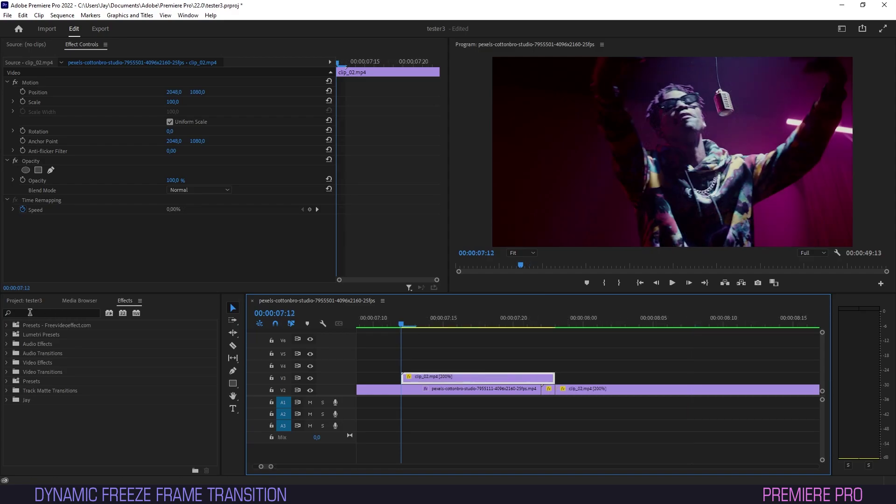
left_click(29, 313)
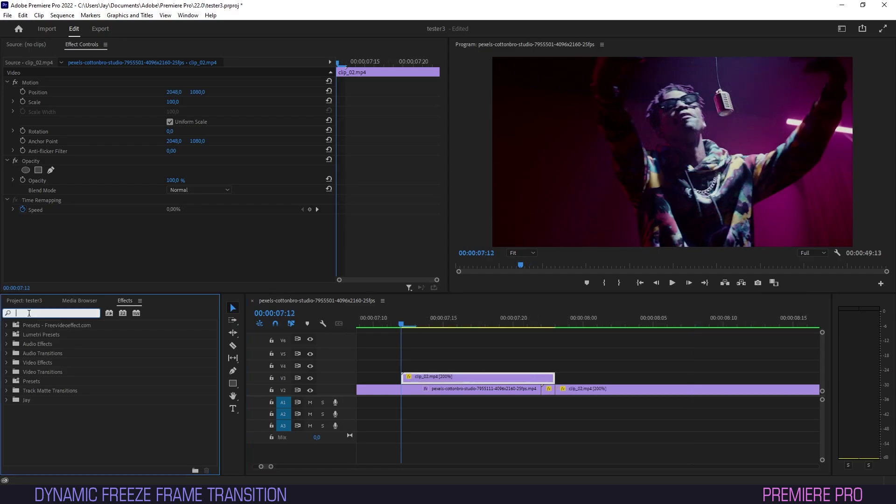
type("crop")
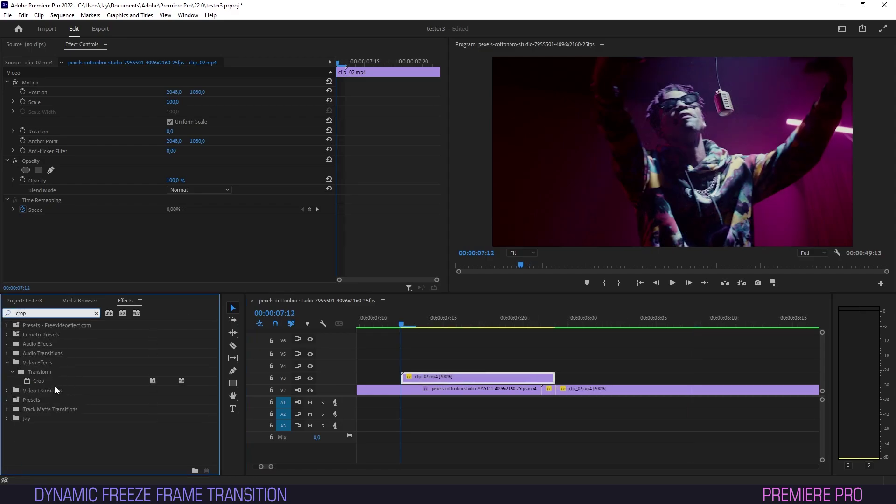
left_click_drag(48, 385, 445, 380)
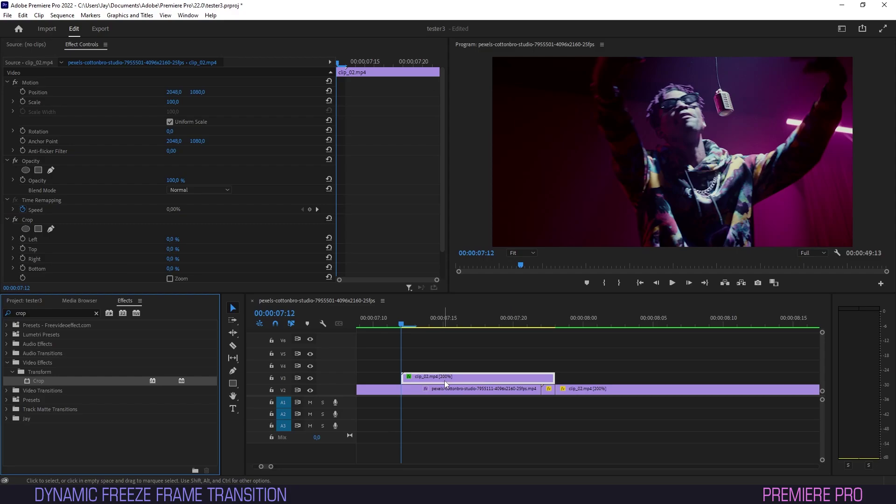
- Add a free-draw Bezier mask to Crop and place its first points along the singer
scroll(320, 238, "down", 2)
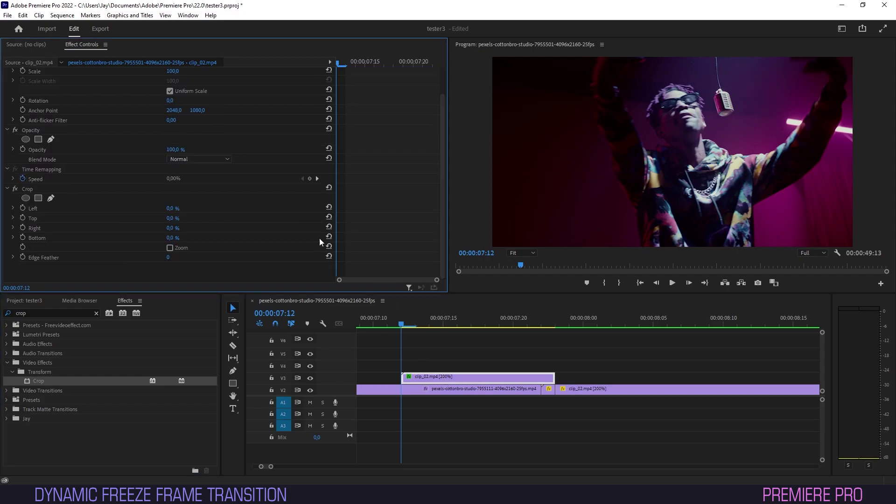
left_click(51, 198)
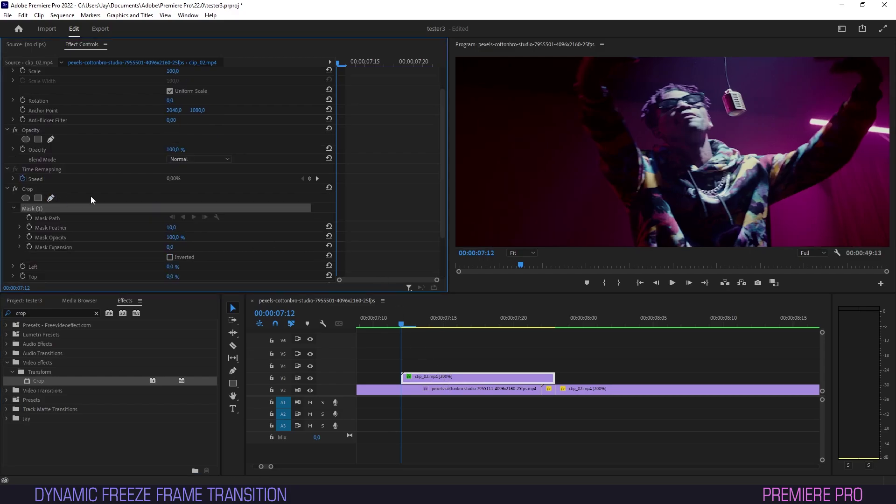
left_click(641, 245)
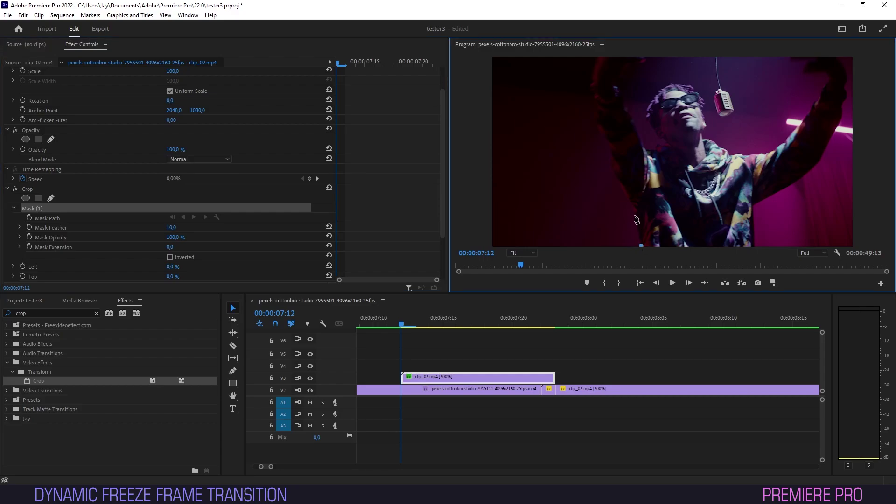
left_click(634, 215)
- Enlarge the Program monitor and trace mask points up the singer's body and raised arm
key("grave")
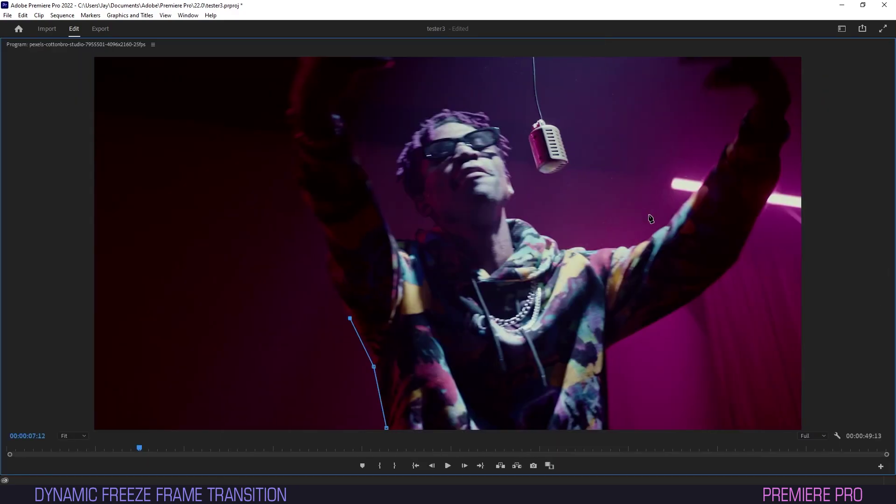
left_click(325, 270)
left_click(327, 254)
left_click(322, 232)
left_click(317, 219)
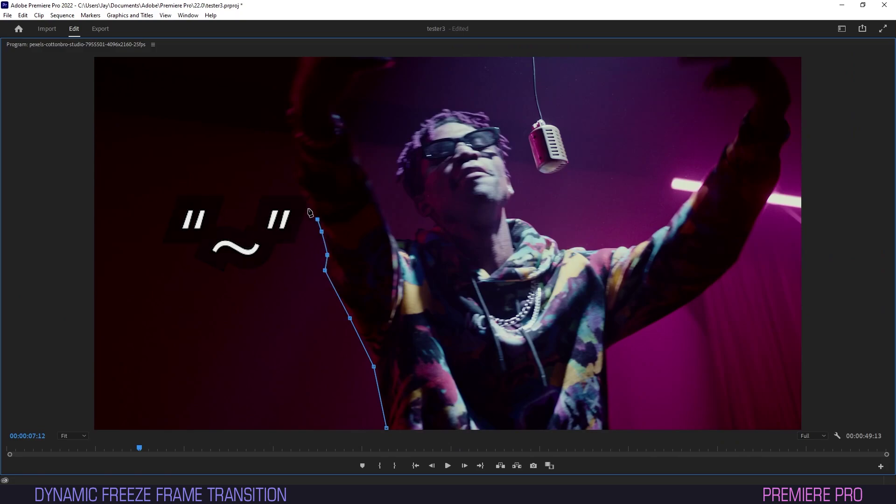
left_click(308, 208)
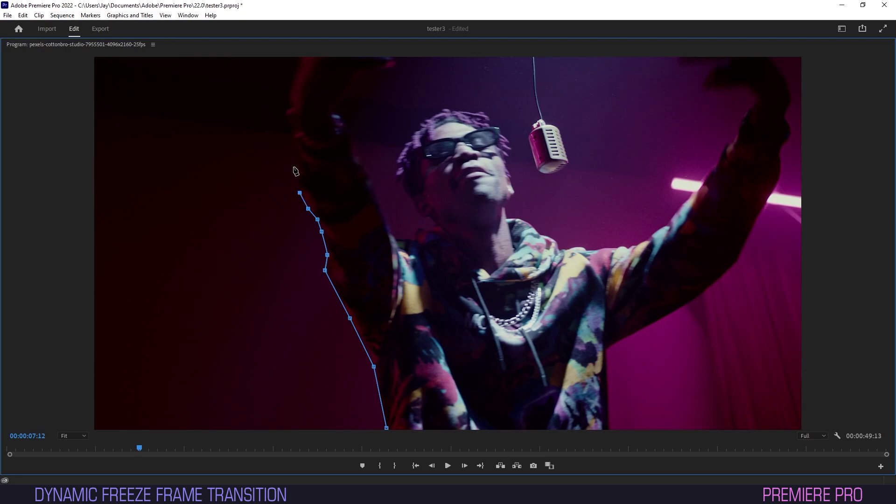
left_click_drag(295, 166, 297, 164)
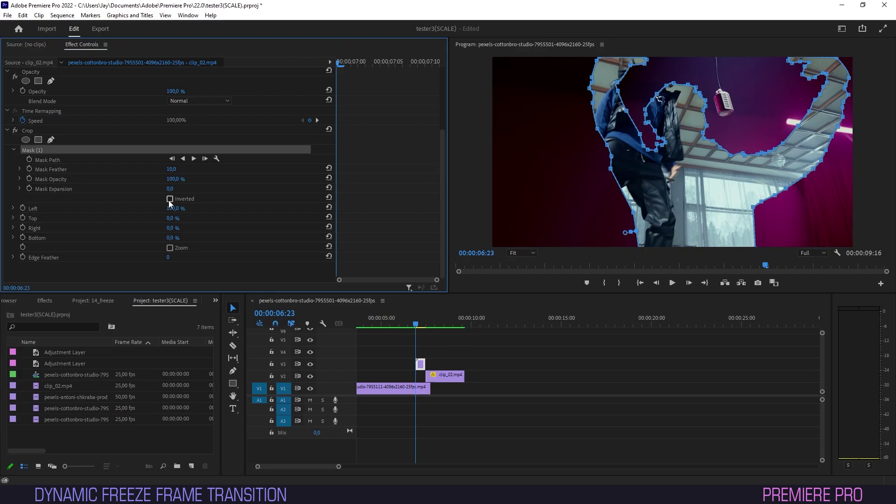
- Invert the Crop mask, feather it to 21, and test Crop Left at 100%
left_click(170, 199)
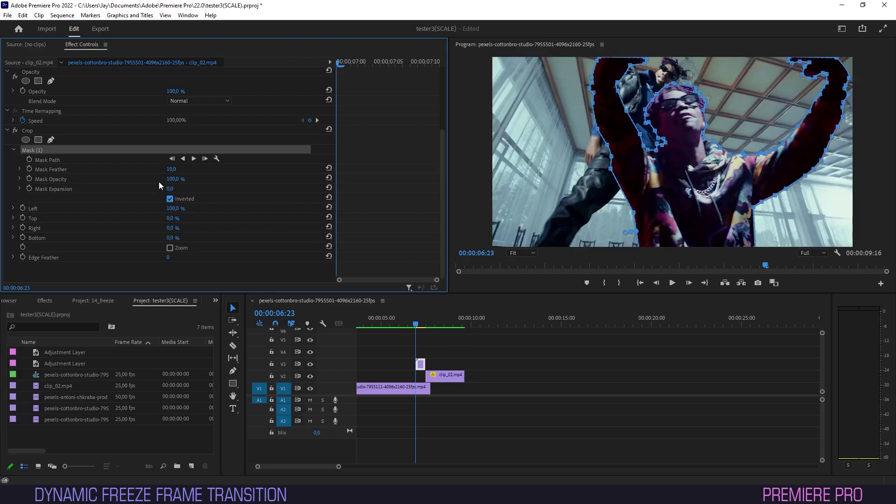
left_click_drag(171, 169, 176, 169)
mouse_move(174, 208)
left_mouse_down()
mouse_move(140, 208)
mouse_move(174, 208)
left_mouse_up()
- Keyframe Crop Left from 100% to 0% by 00:00:07:10 and preview the slide
left_click_drag(345, 64, 396, 84)
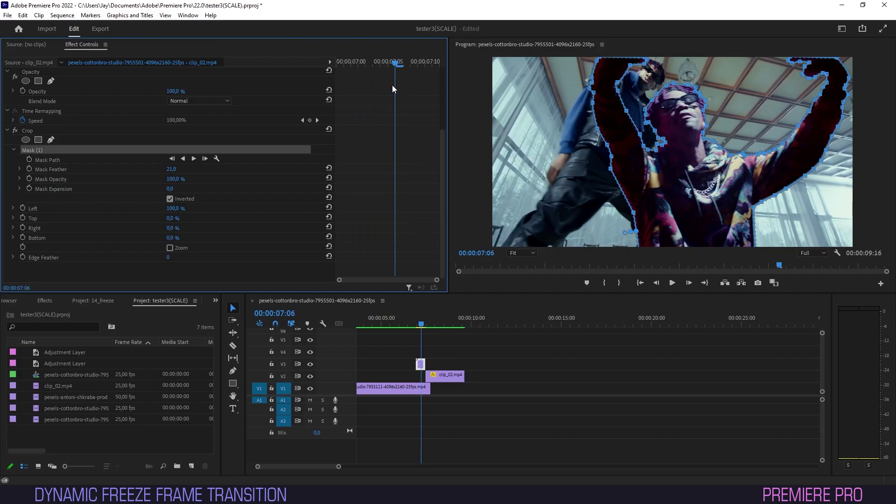
left_click(26, 206)
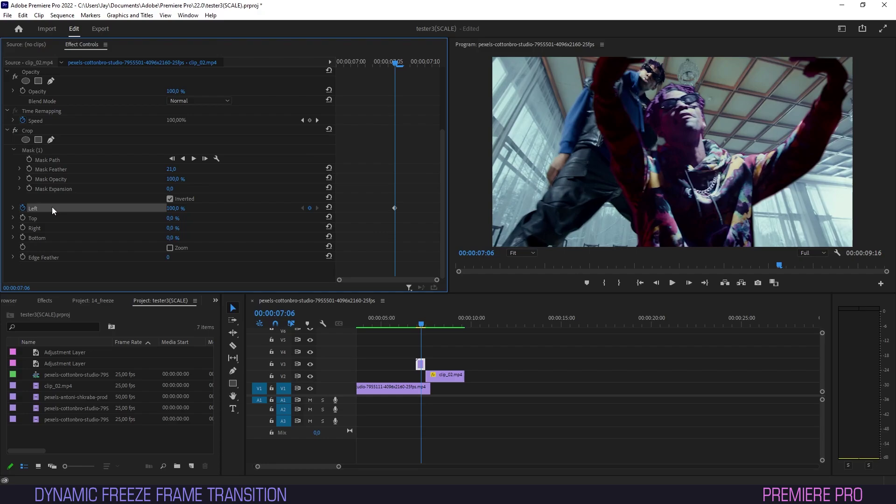
left_click_drag(401, 68, 431, 68)
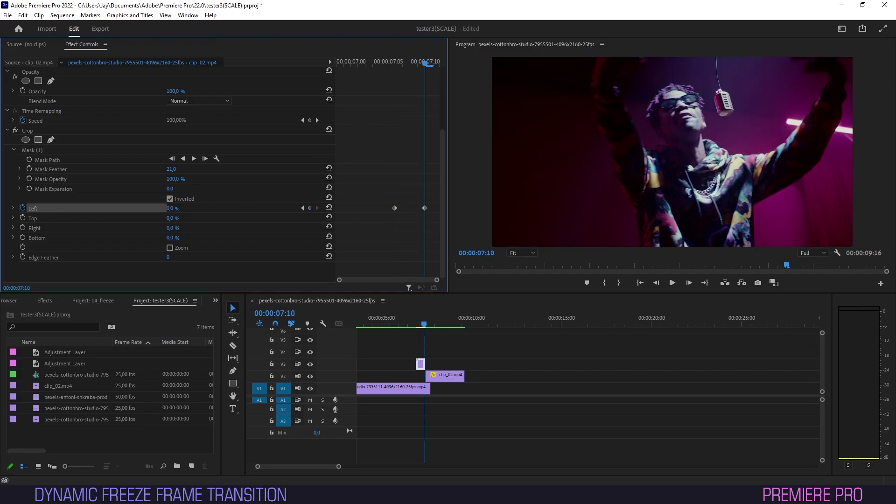
key("space")
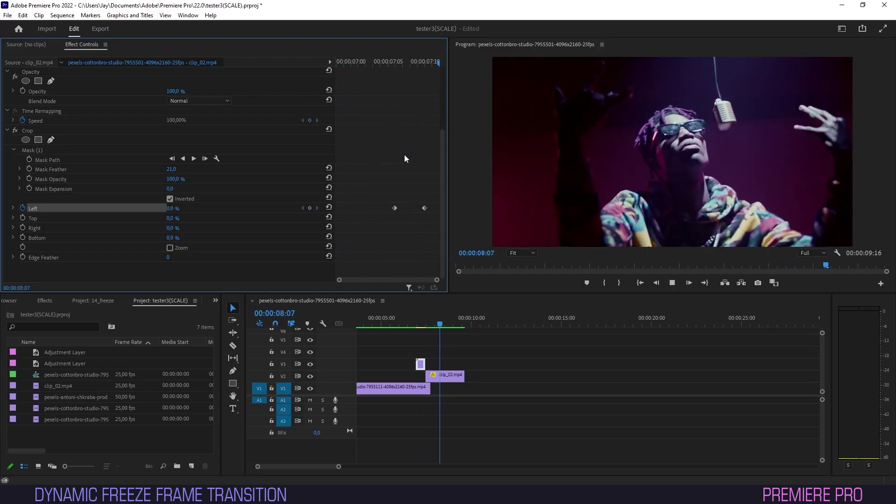
left_click_drag(373, 66, 409, 66)
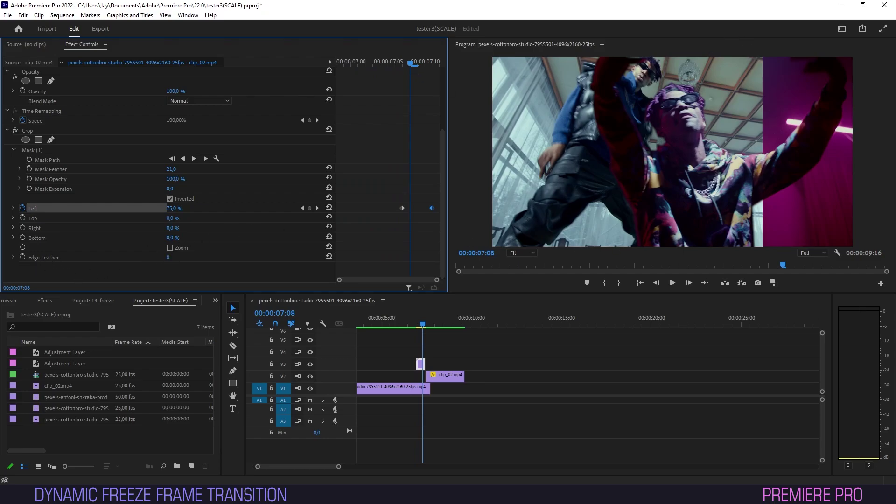
- Raise the crop's Edge Feather to 55 and play the transition from the start
left_click_drag(168, 258, 194, 257)
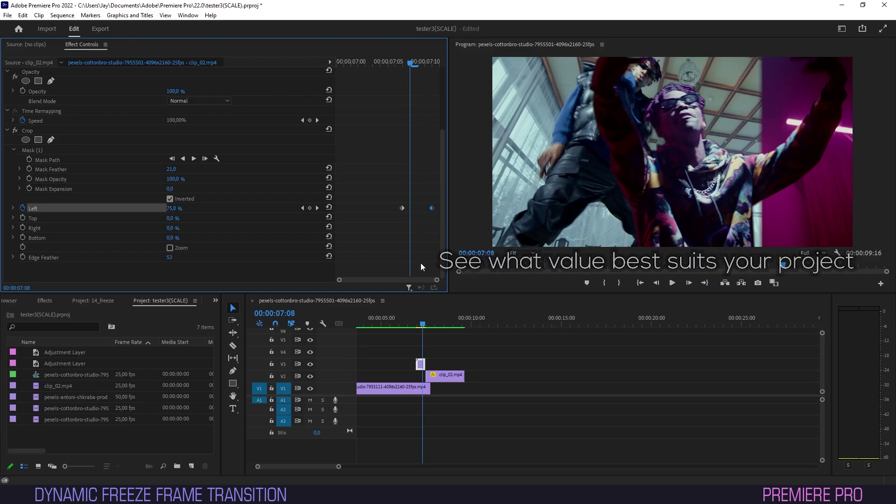
scroll(460, 321, "up", 2)
left_click(460, 321)
key("space")
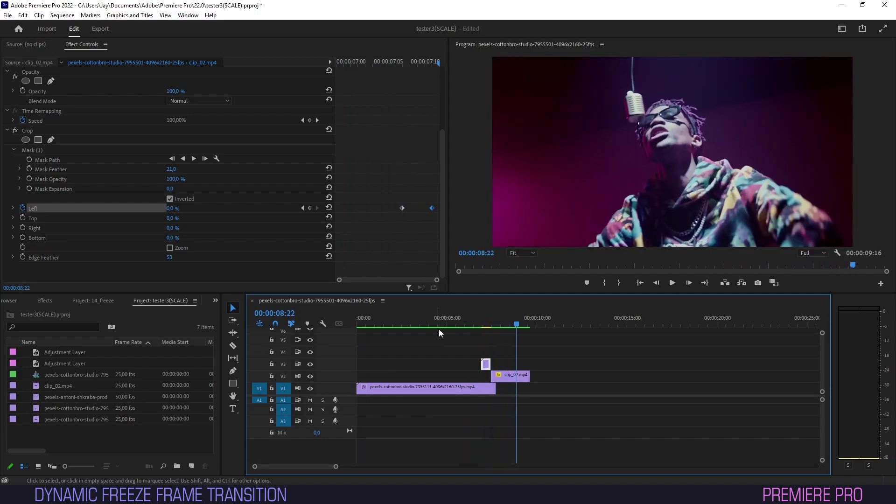
- Keyframe the freeze layer's Opacity from 0% to 100% across its first two frames
left_click(467, 323)
left_click_drag(469, 322, 482, 324)
scroll(172, 158, "up", 1)
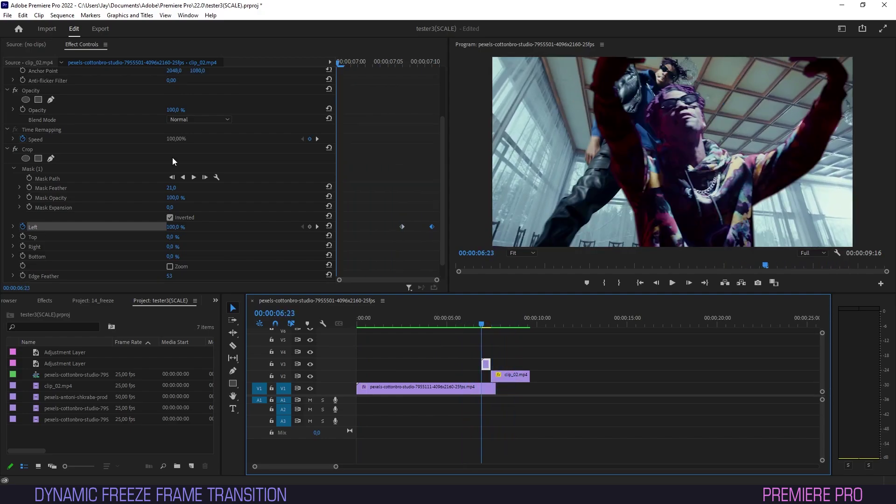
left_click(23, 110)
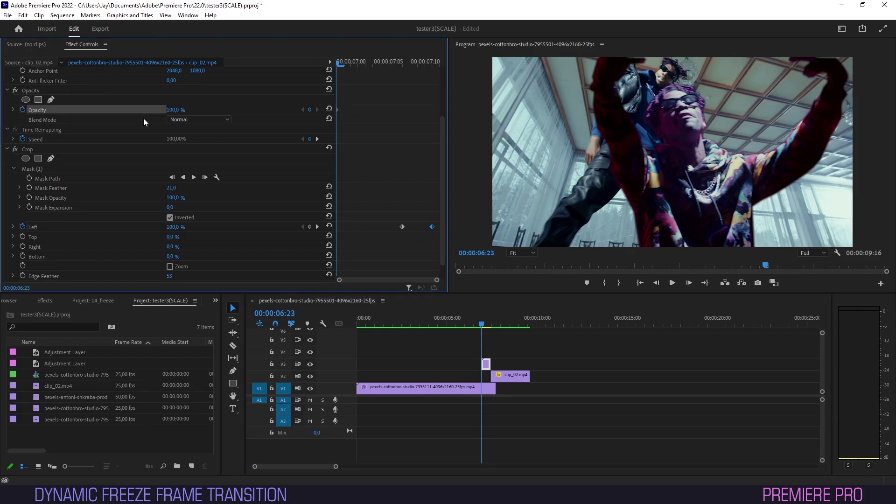
left_click(173, 110)
type("0")
key("Return")
left_click(345, 64)
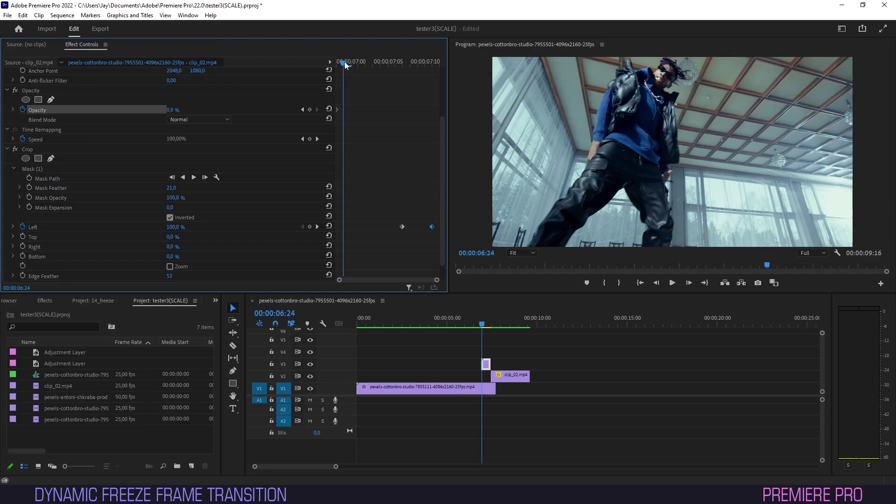
left_click(329, 108)
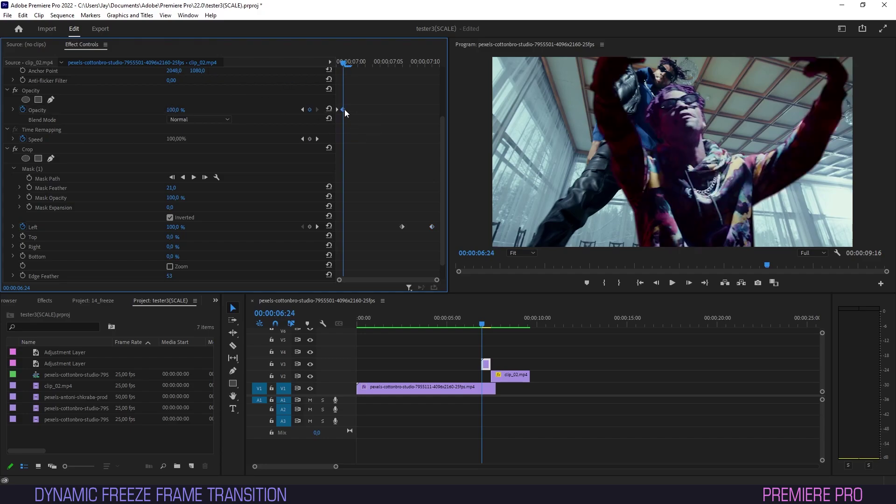
left_click_drag(345, 109, 351, 109)
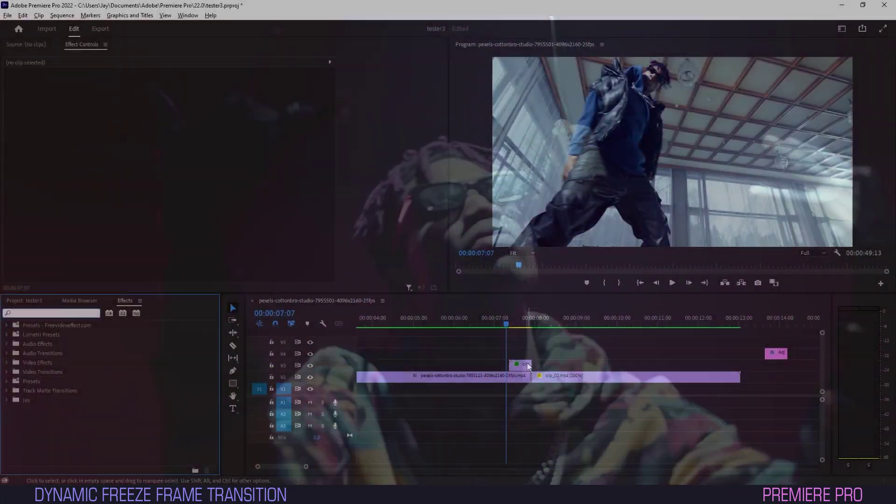
- Duplicate the freeze clip onto V4 and apply Directional Blur to the copy
left_click(526, 365)
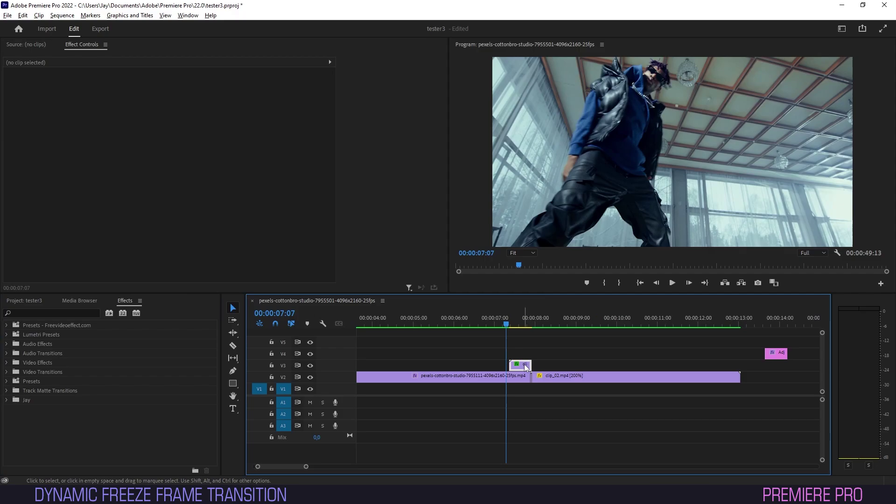
left_click_drag(526, 367, 527, 359)
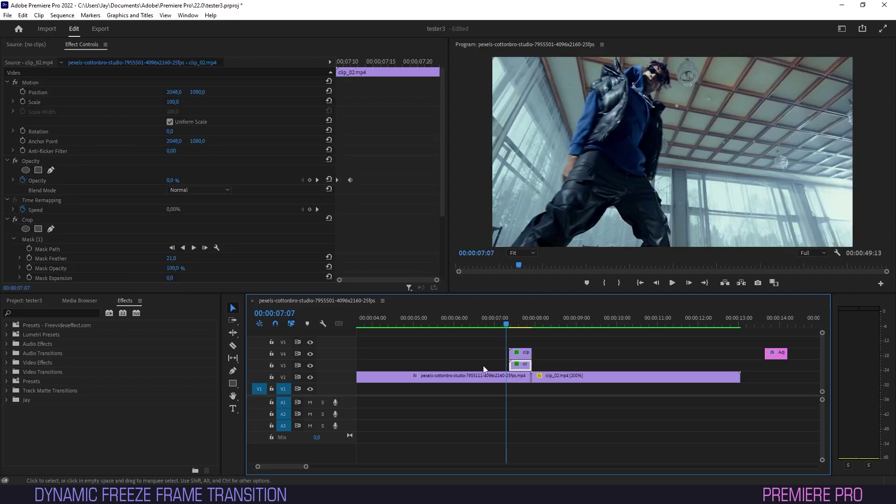
left_click(520, 353)
left_click(51, 313)
type("direct")
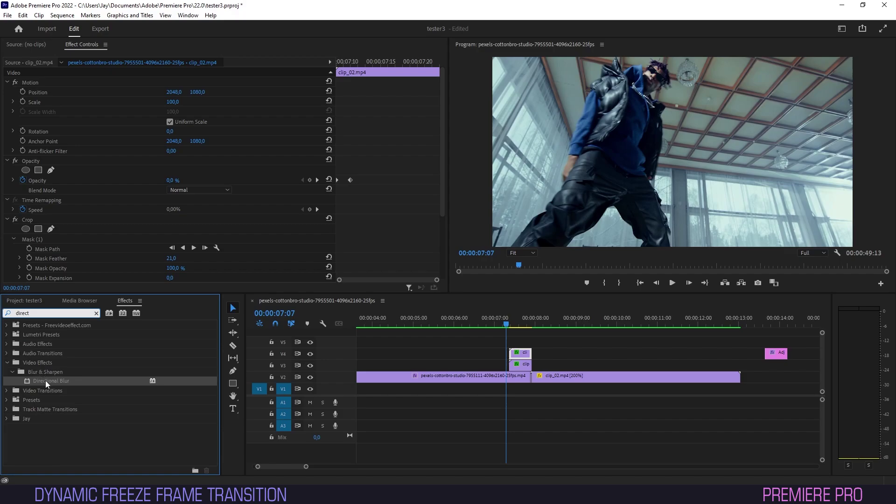
left_click_drag(45, 380, 513, 357)
- Set the blur to Direction 45° and Blur Length 28, with Screen blend mode
scroll(215, 231, "down", 5)
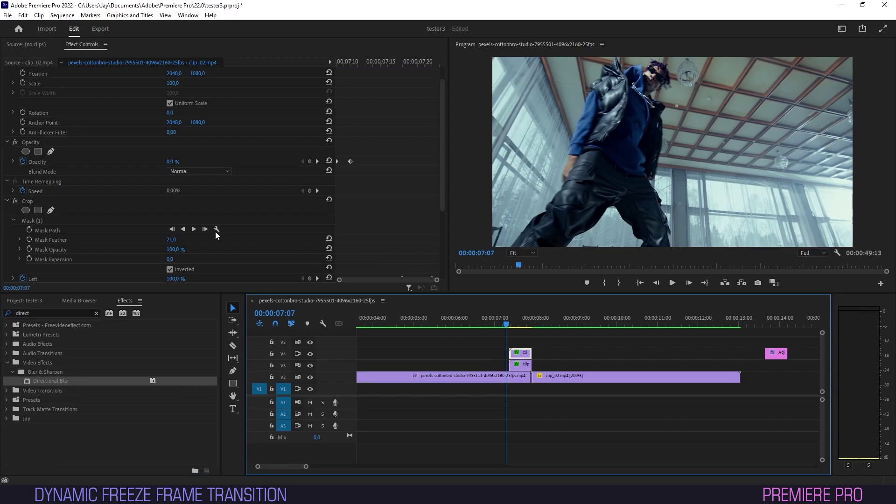
left_click(177, 257)
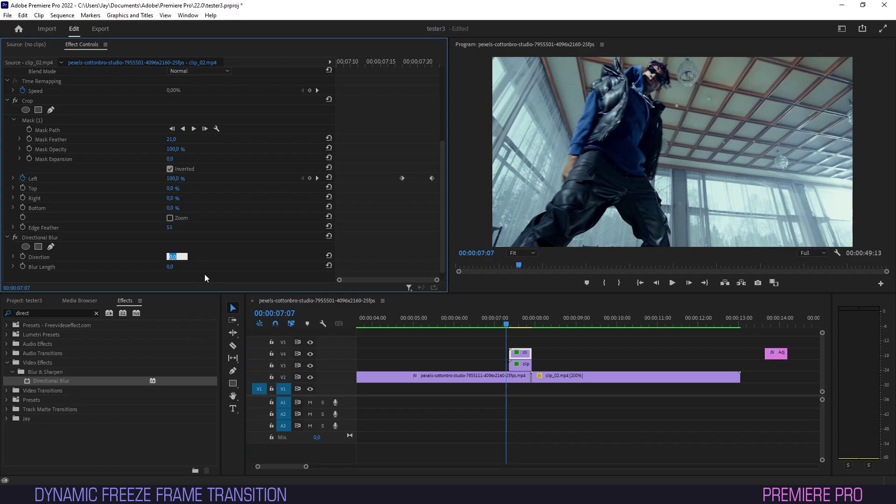
type("45")
key("Return")
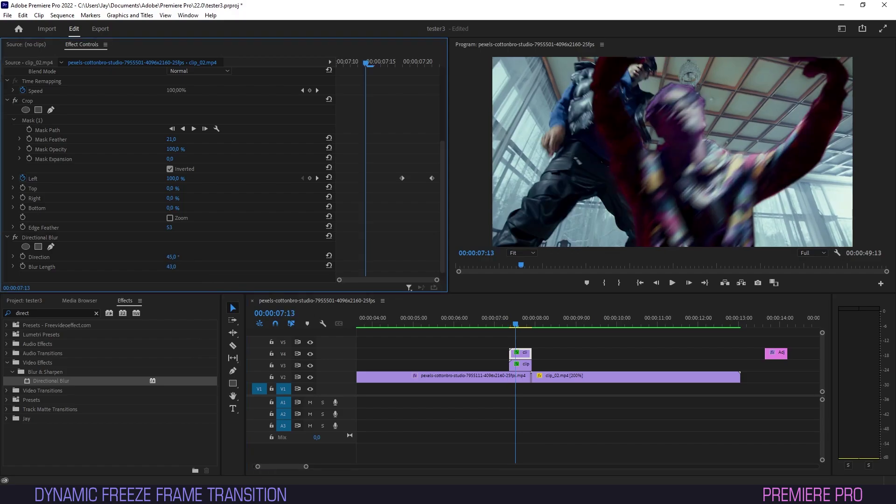
left_click_drag(171, 267, 164, 267)
left_click(196, 71)
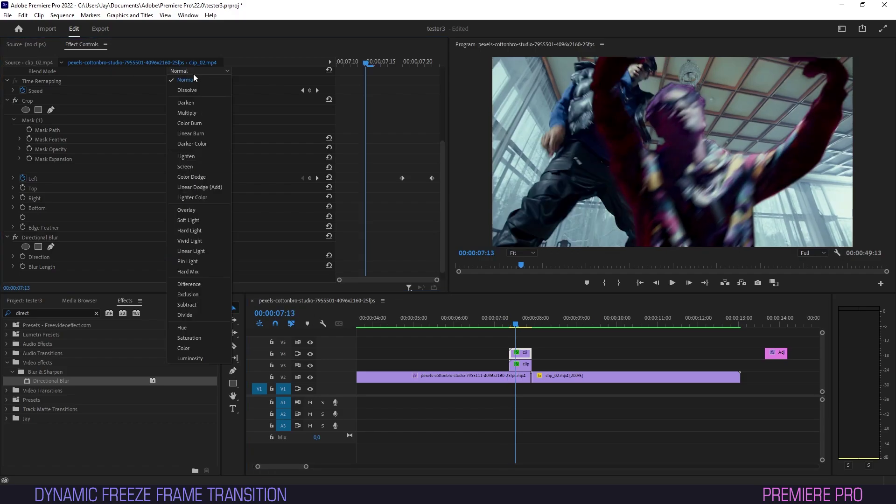
left_click(201, 169)
- Duplicate the blurred glow clip onto V5
left_click_drag(521, 356, 522, 342)
left_click(176, 254)
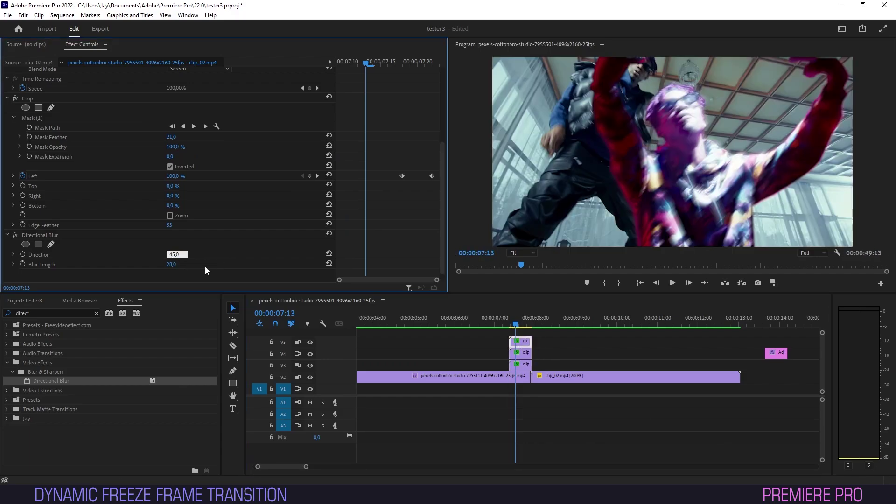
key("Return")
- Keyframe the V4 glow clip's blur Direction from 45° at 07:09 to −45° at 07:23
left_click(519, 355)
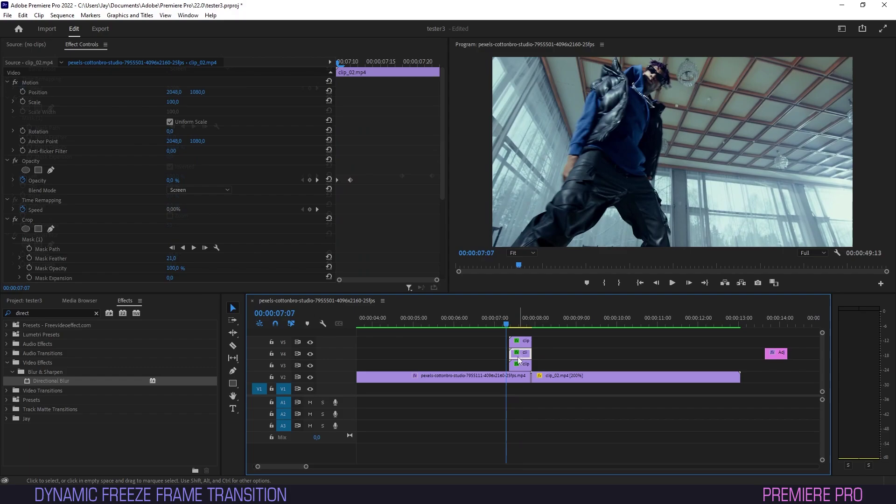
scroll(308, 233, "down", 5)
left_click(509, 325)
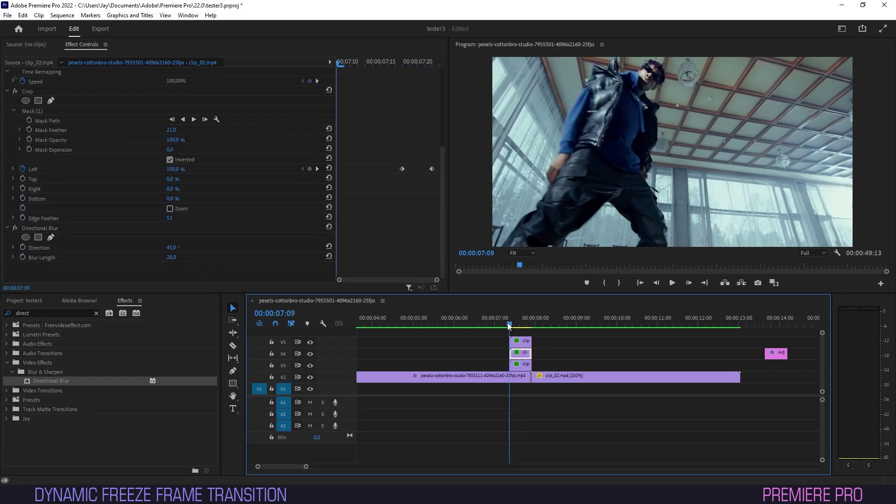
left_click(22, 248)
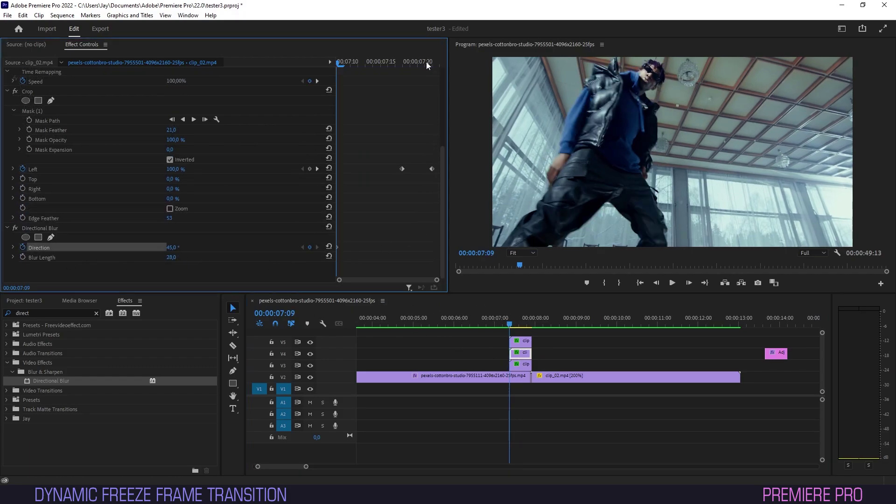
left_click_drag(426, 62, 438, 62)
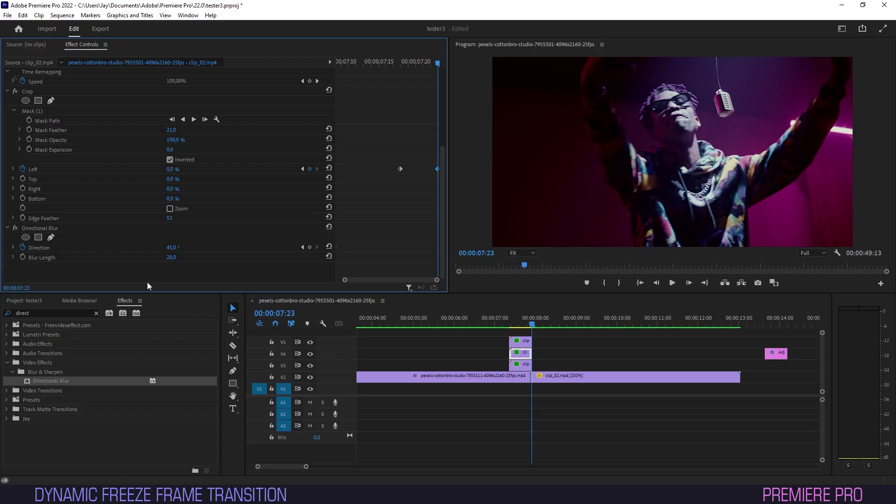
left_click(173, 247)
type("-45")
key("Return")
- Start Direction keyframes on the V5 glow clip at 07:09 and play back the twirl
left_click(517, 340)
left_click(511, 323)
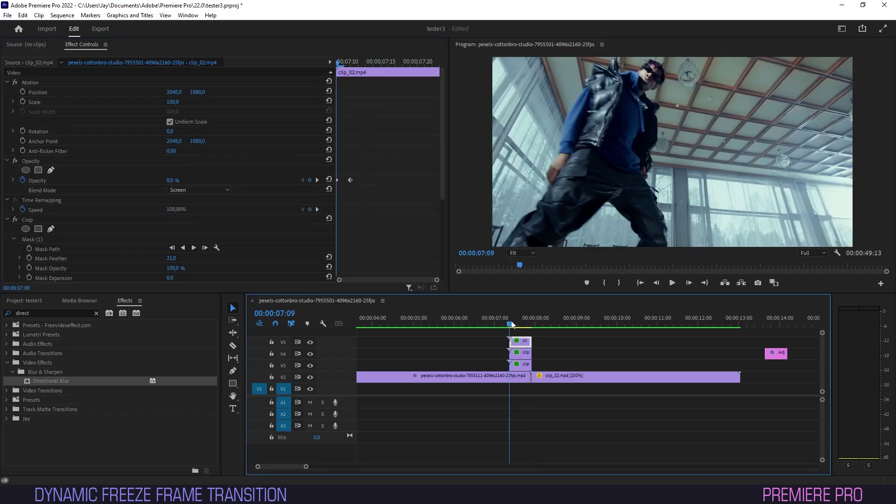
scroll(77, 255, "down", 3)
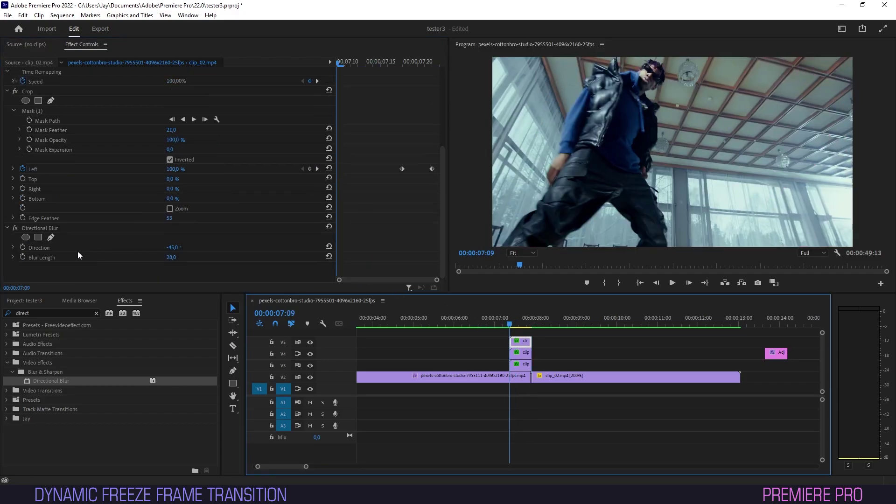
left_click(24, 249)
key("space")
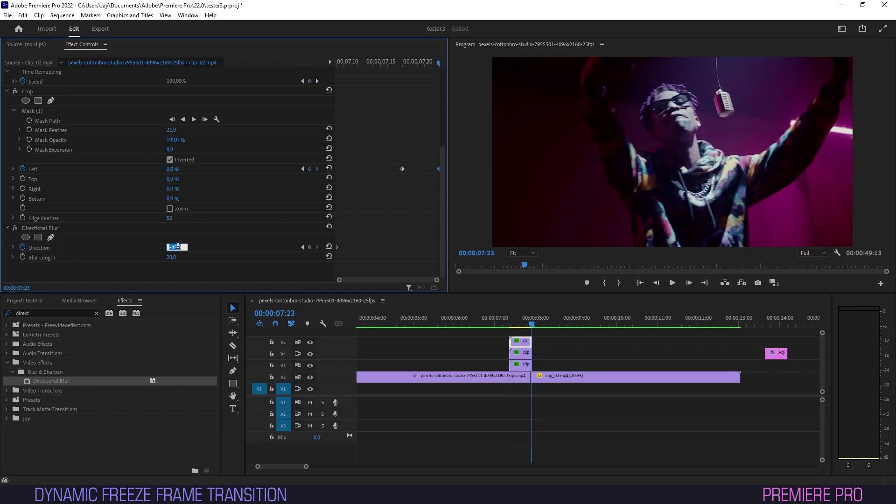
left_click(502, 319)
key("space")
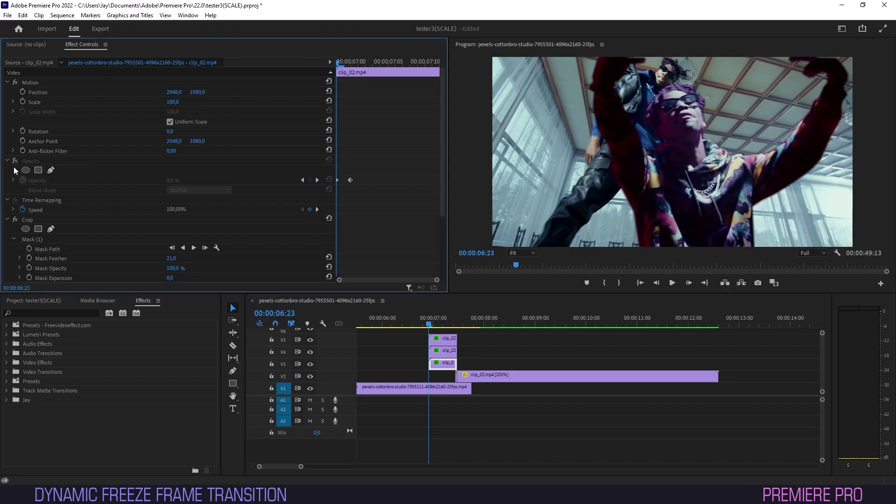
- At 06:23, keyframe the freeze clip's Scale to 7 and Position Y to 2114
left_click(23, 102)
left_click_drag(172, 102, 131, 102)
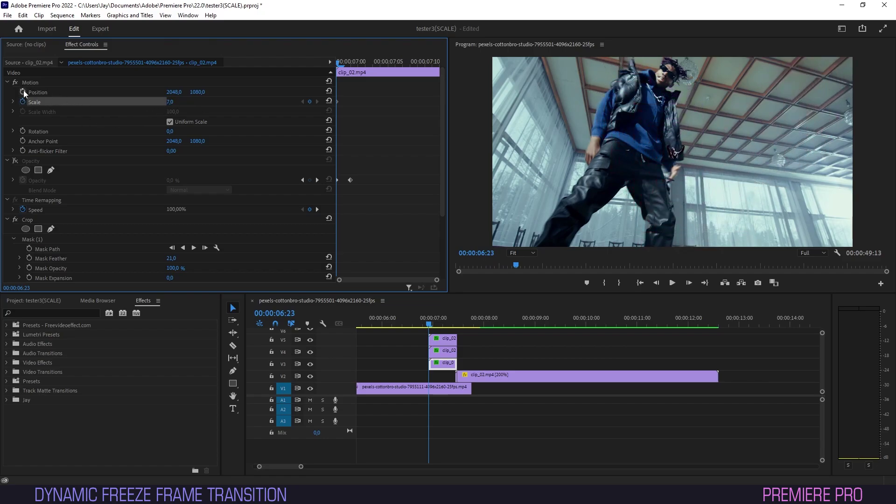
left_click(23, 92)
left_click_drag(197, 92, 276, 92)
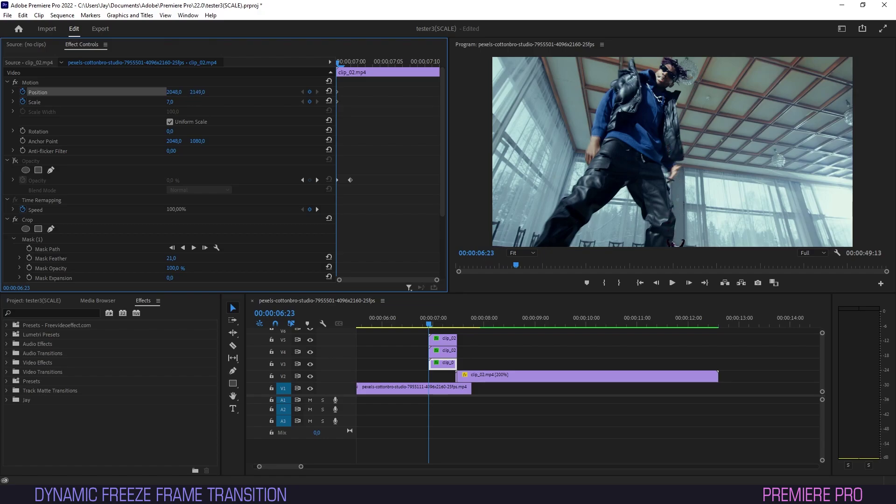
- Hide V4 and V5, then reset Position and Scale at 07:00 for full-size, centred end keyframes
key("Right")
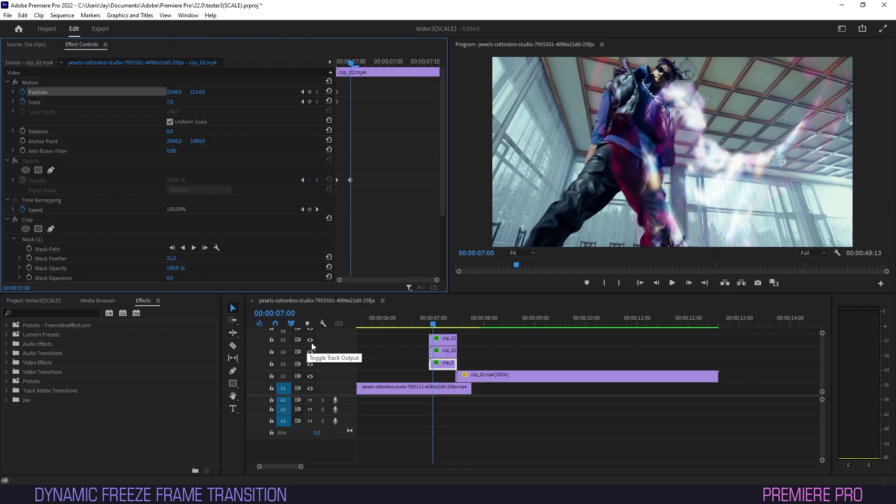
left_click(310, 340)
left_click(310, 352)
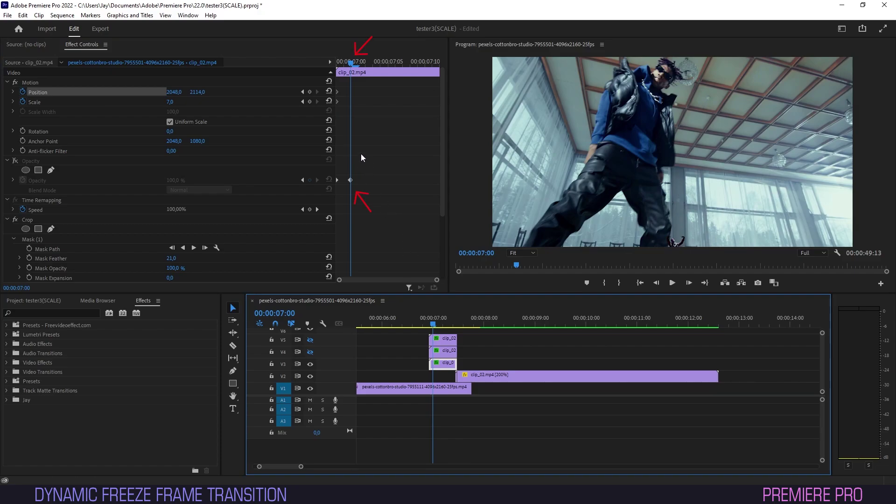
left_click(329, 91)
left_click(329, 101)
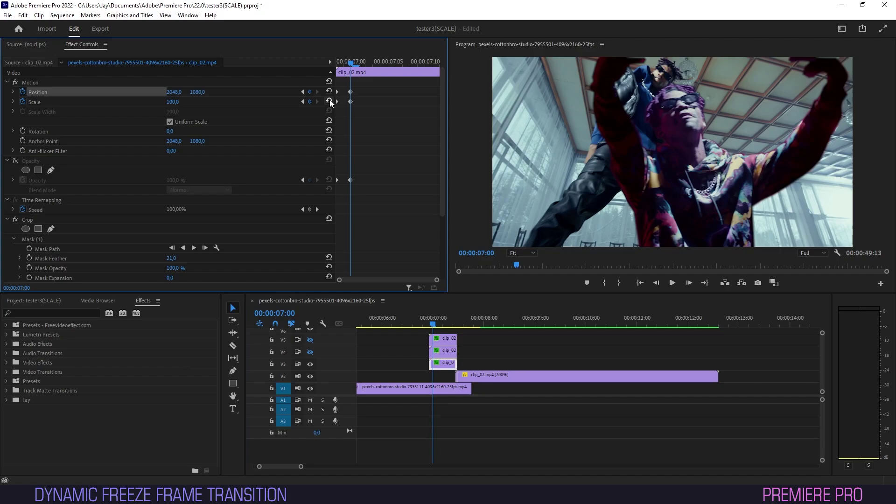
left_click(318, 351)
key("Left")
key("Left")
key("Left")
key("Left")
key("Left")
key("Left")
key("Left")
key("Left")
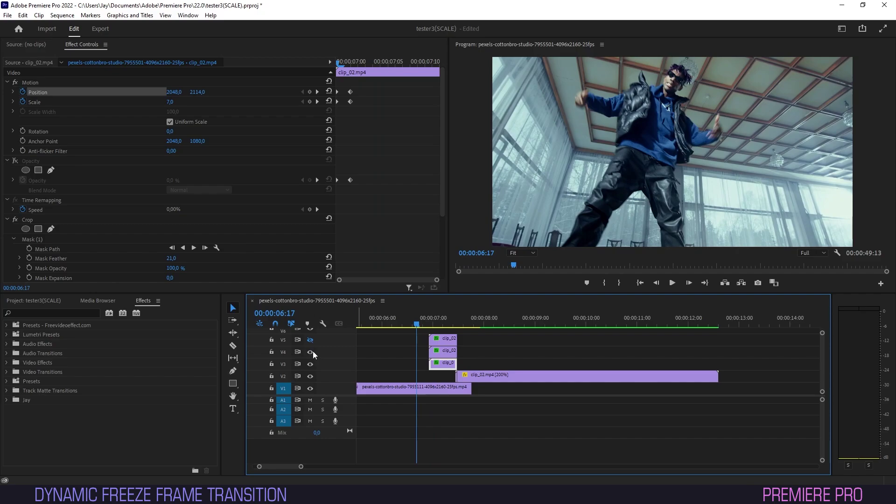
- Make the hidden glow tracks visible again and copy the V3 freeze clip's Motion animation
left_click(311, 341)
right_click(38, 83)
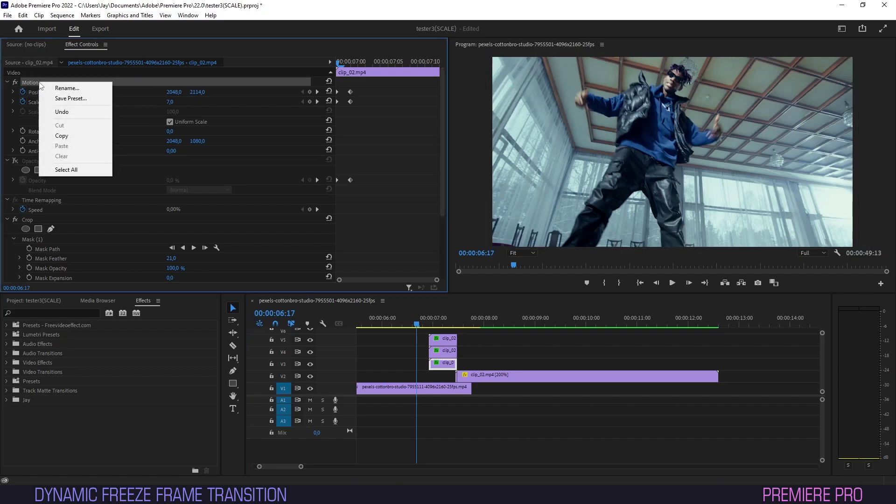
left_click(77, 137)
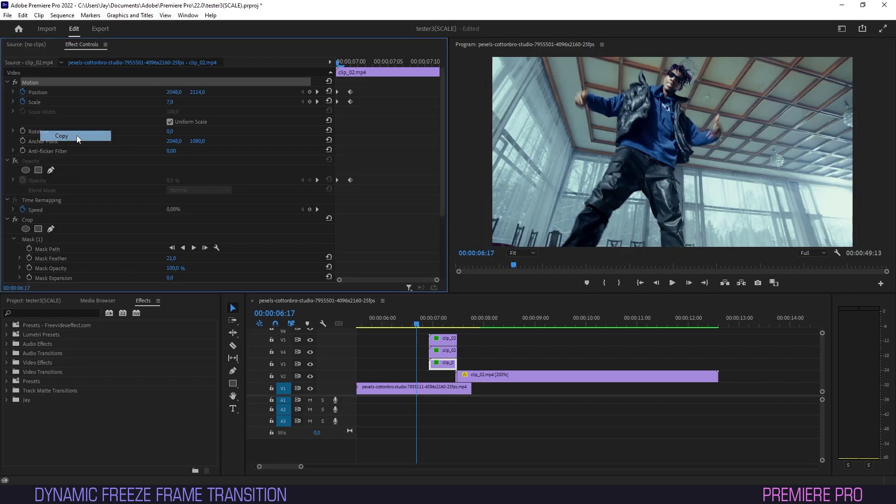
- Paste the copied Motion animation onto the V4 glow clip and select Motion on the V5 clip
left_click(442, 350)
right_click(37, 83)
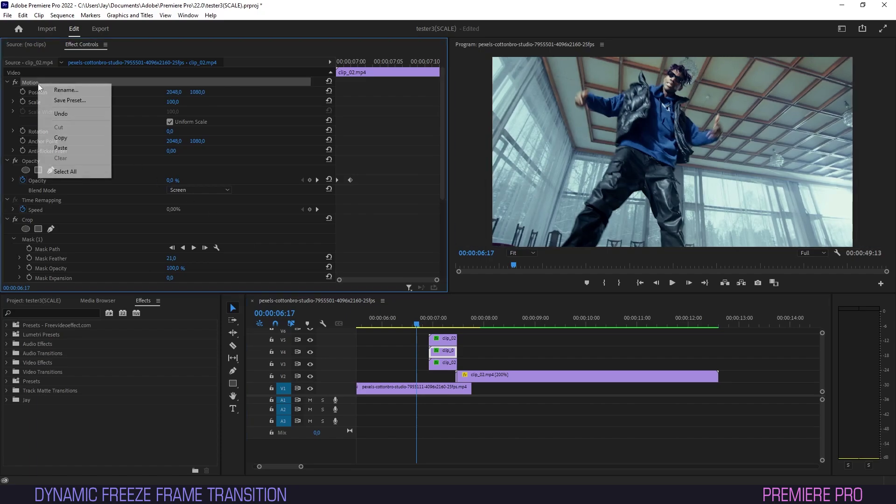
left_click(61, 145)
left_click(443, 338)
left_click(38, 82)
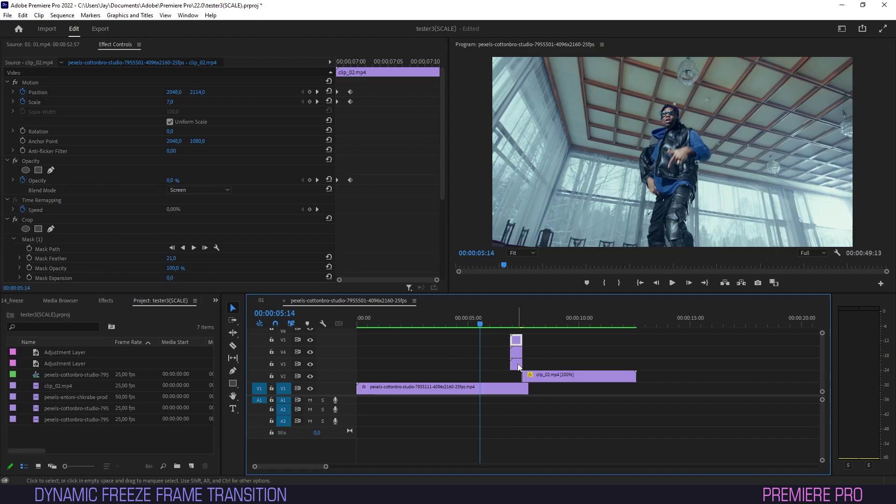
- Re-enable the Opacity effect on the V3 freeze clip so it fades in from 0%
left_click(515, 364)
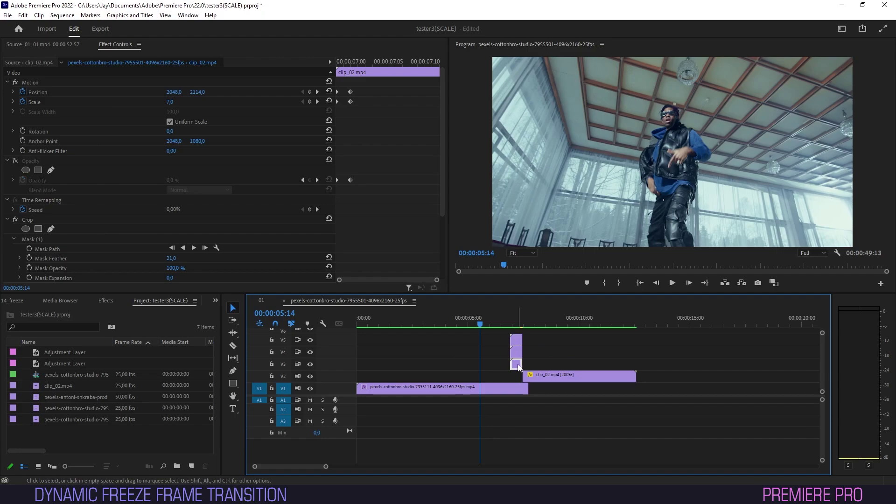
left_click(15, 161)
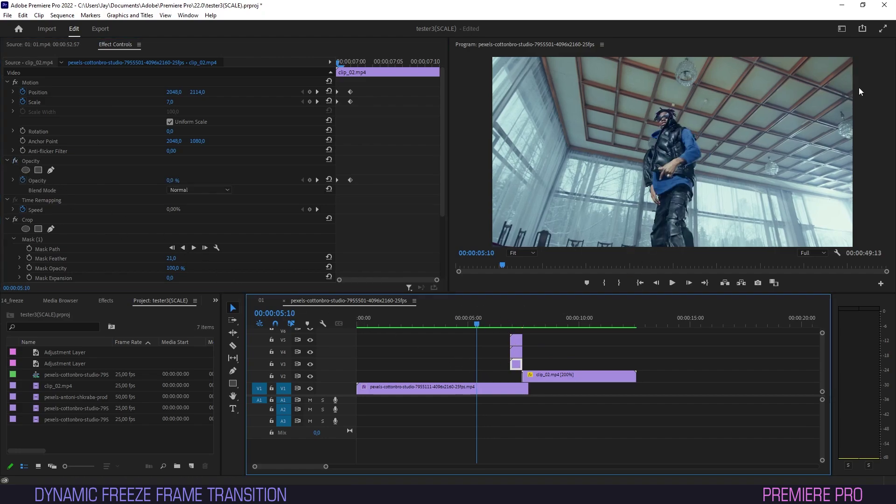